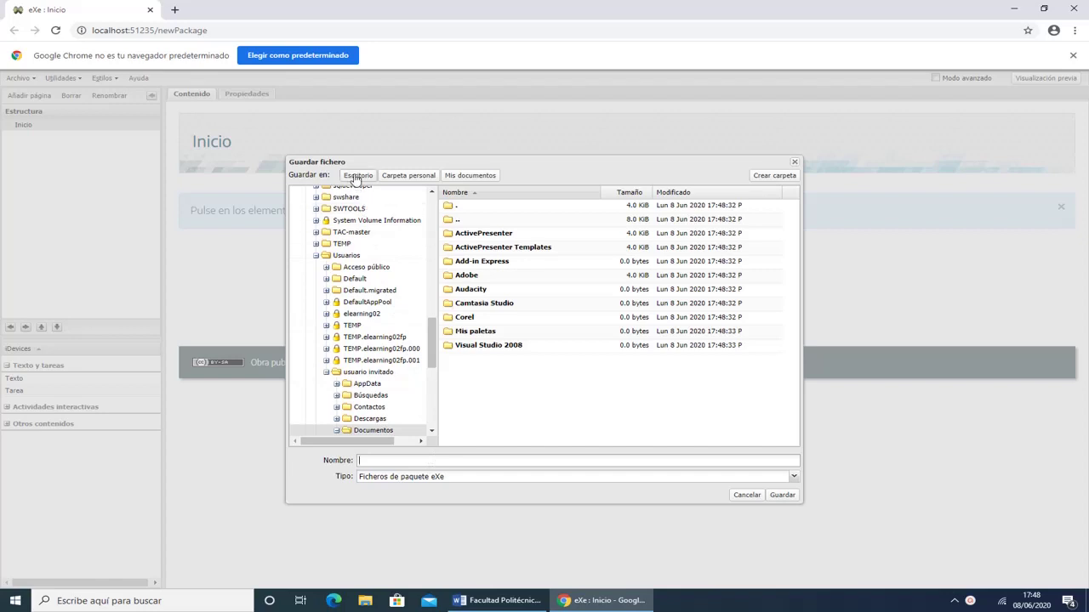
Create a folder named TrabajoExelearning on the Desktop (Escritorio) as the save location.
left_click(357, 176)
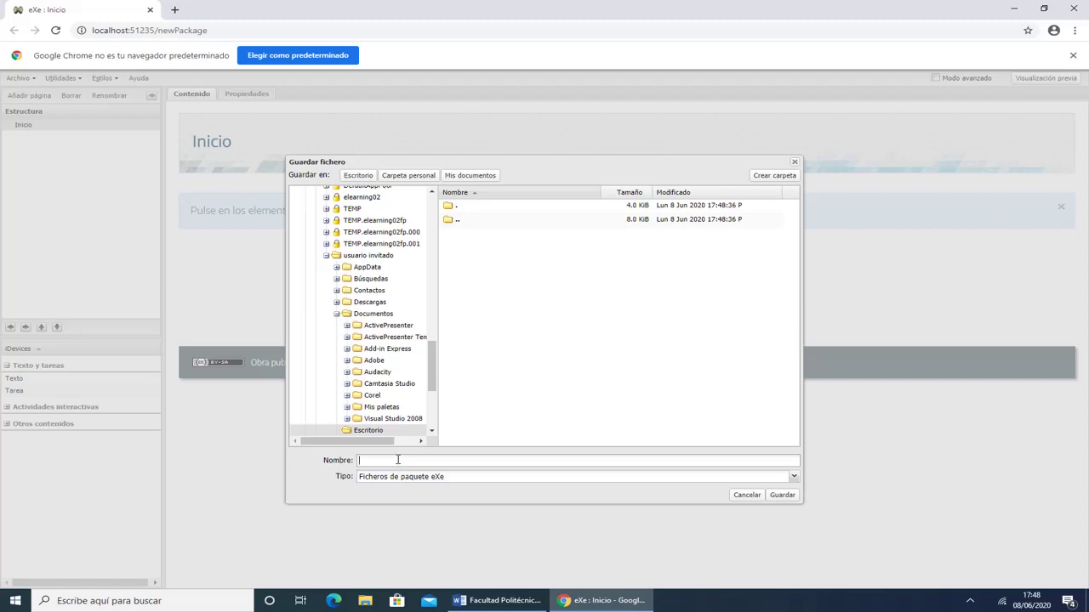
left_click(774, 175)
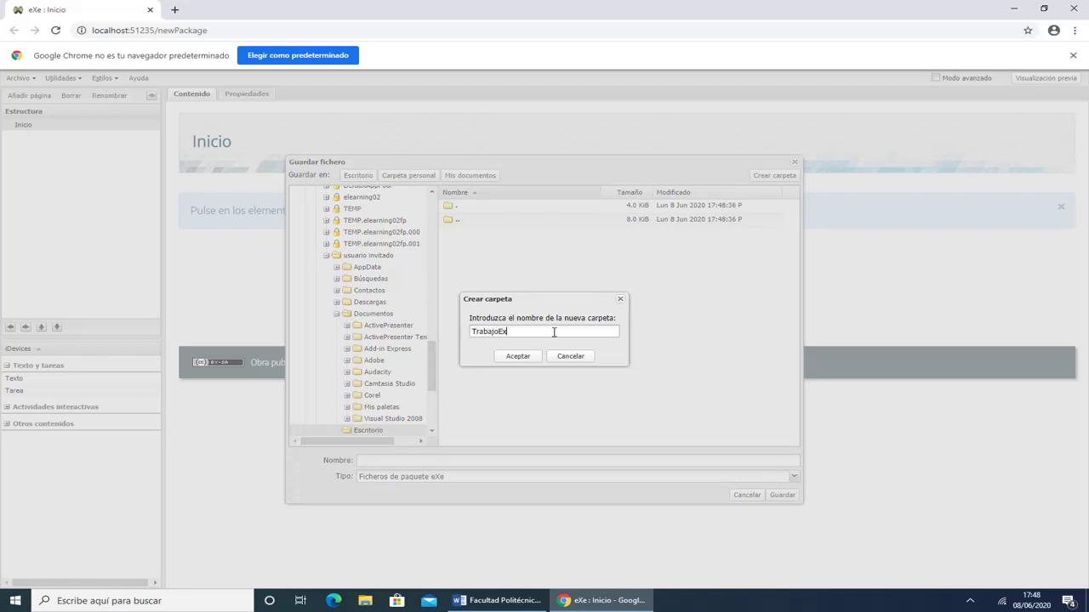
key("BackSpace")
left_click(518, 356)
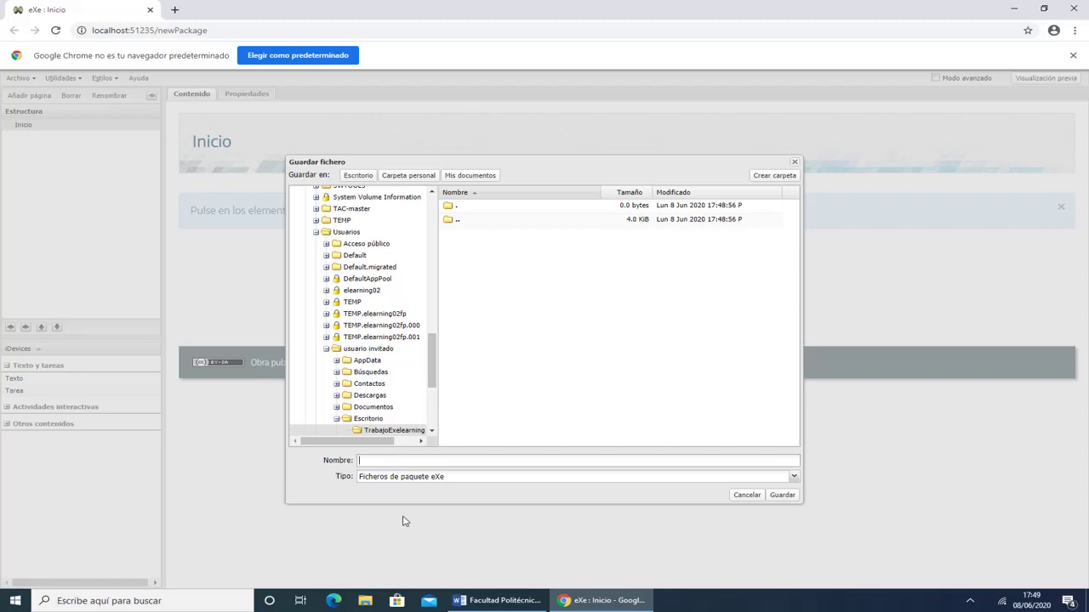
Save the package as FPUNA in the TrabajoExelearning folder.
type("FPUNA")
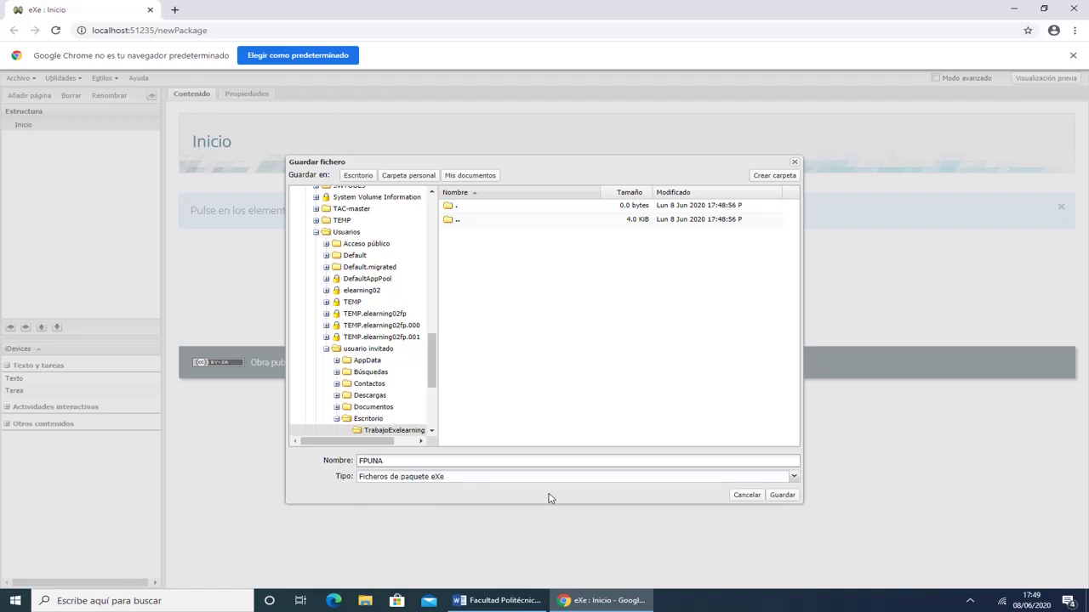
left_click(781, 496)
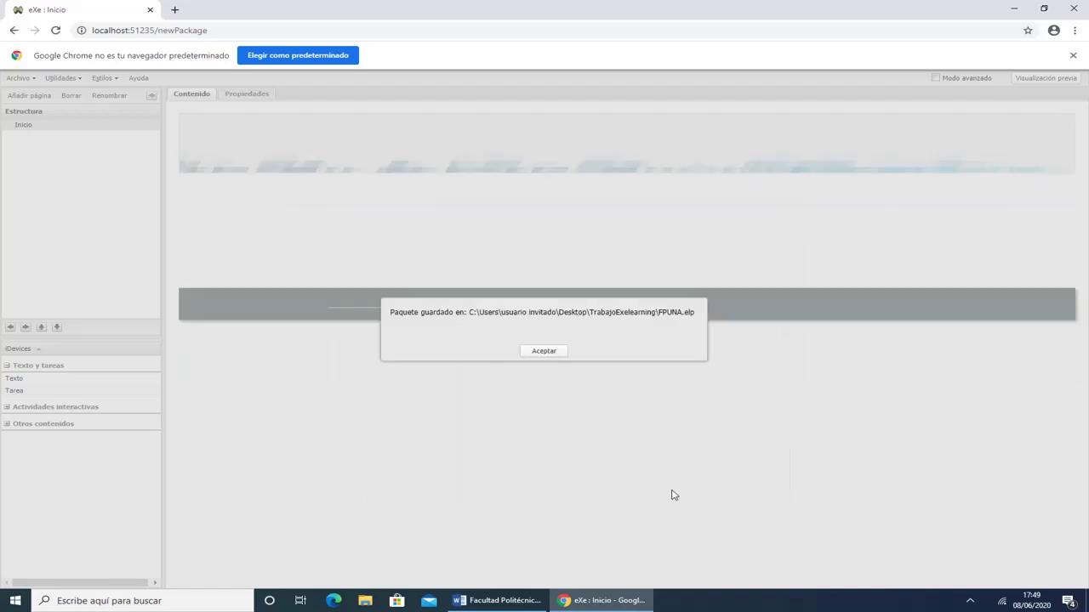
left_click(549, 352)
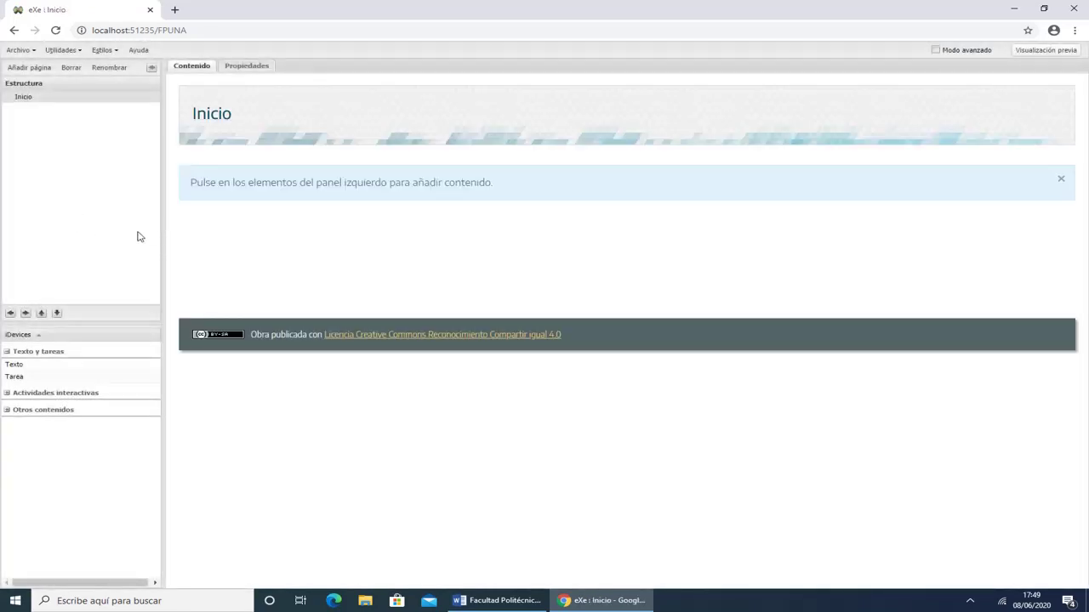
left_click(34, 52)
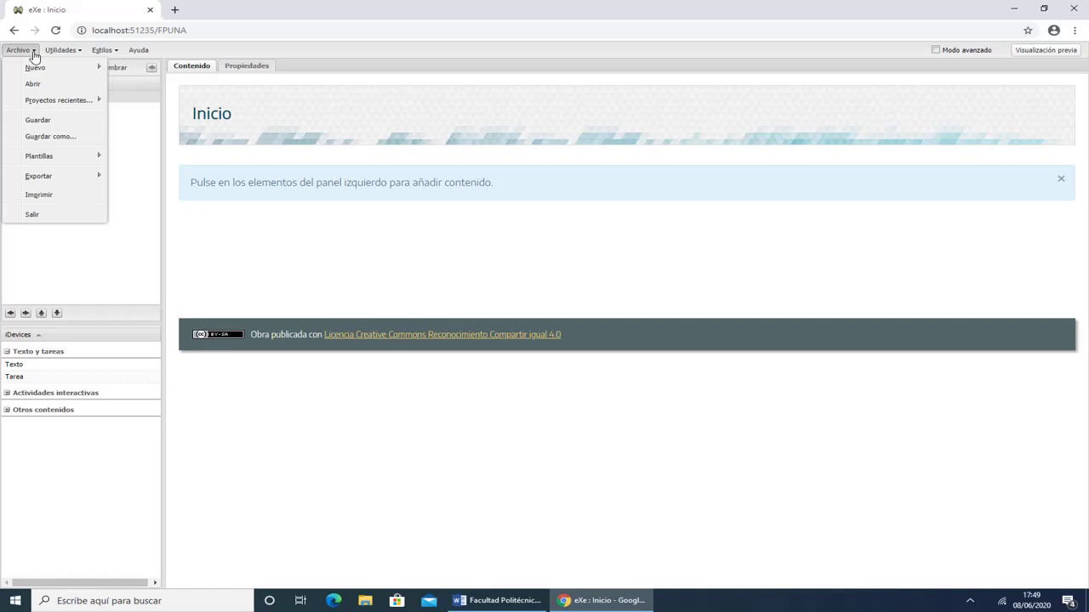
mouse_move(49, 52)
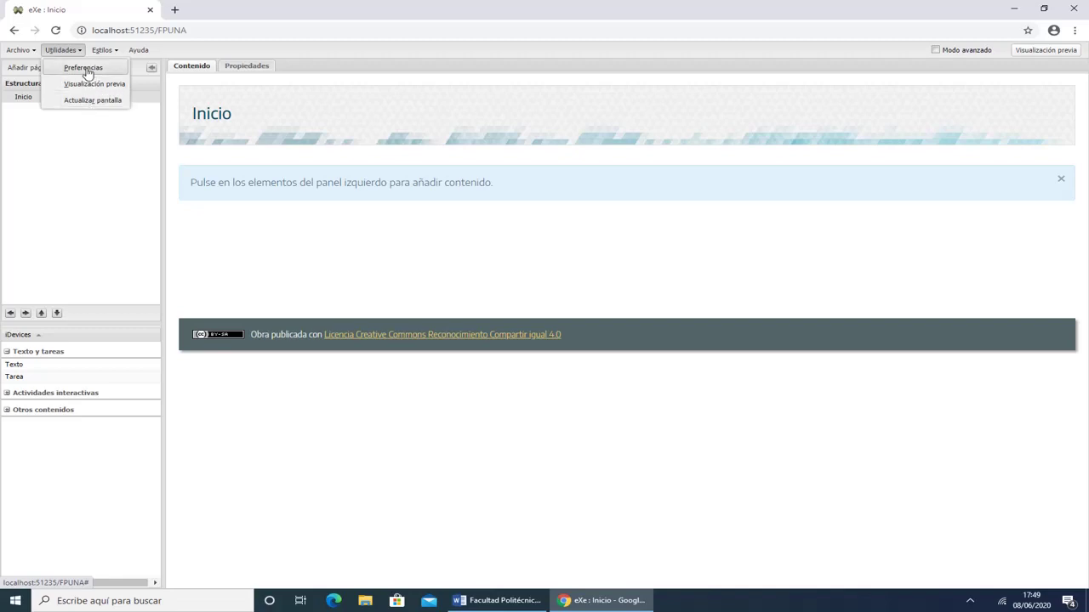
left_click(85, 70)
left_click(746, 201)
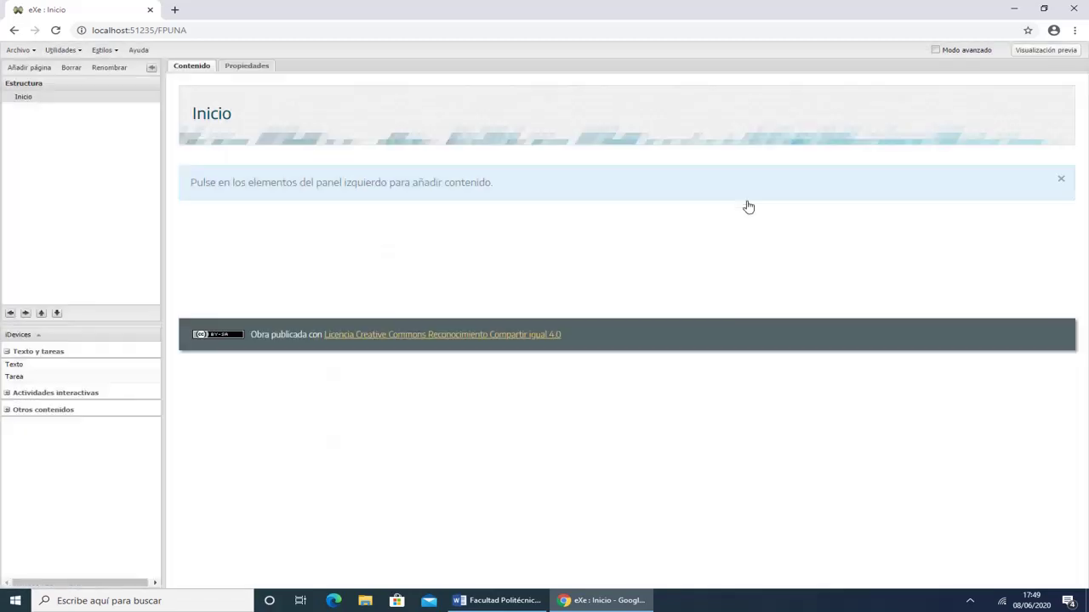
Apply a different visual style to the project, one with a dark blue page-title bar.
left_click(119, 54)
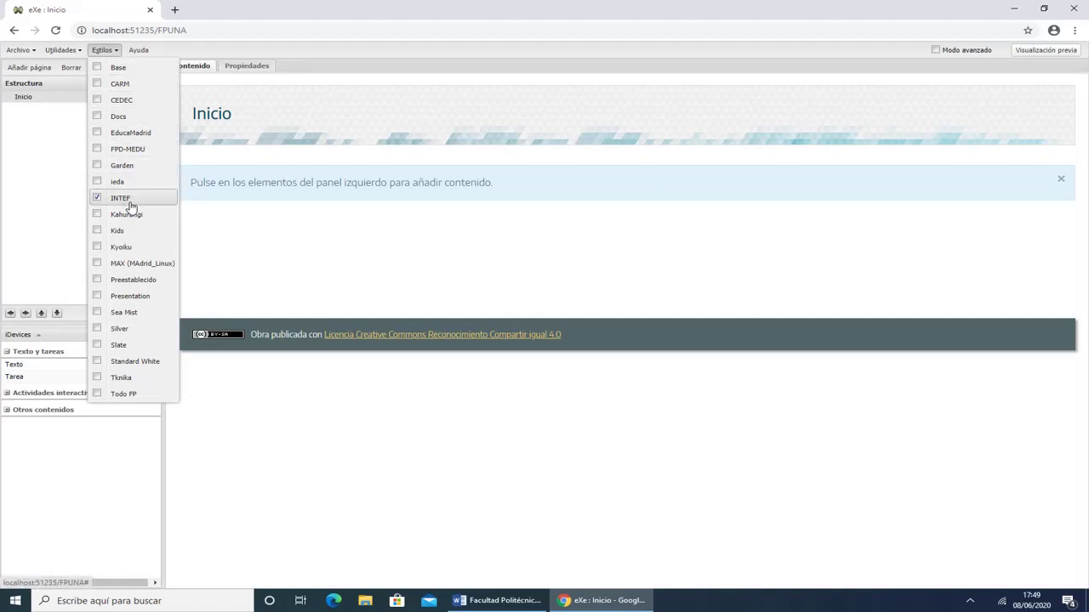
left_click(133, 254)
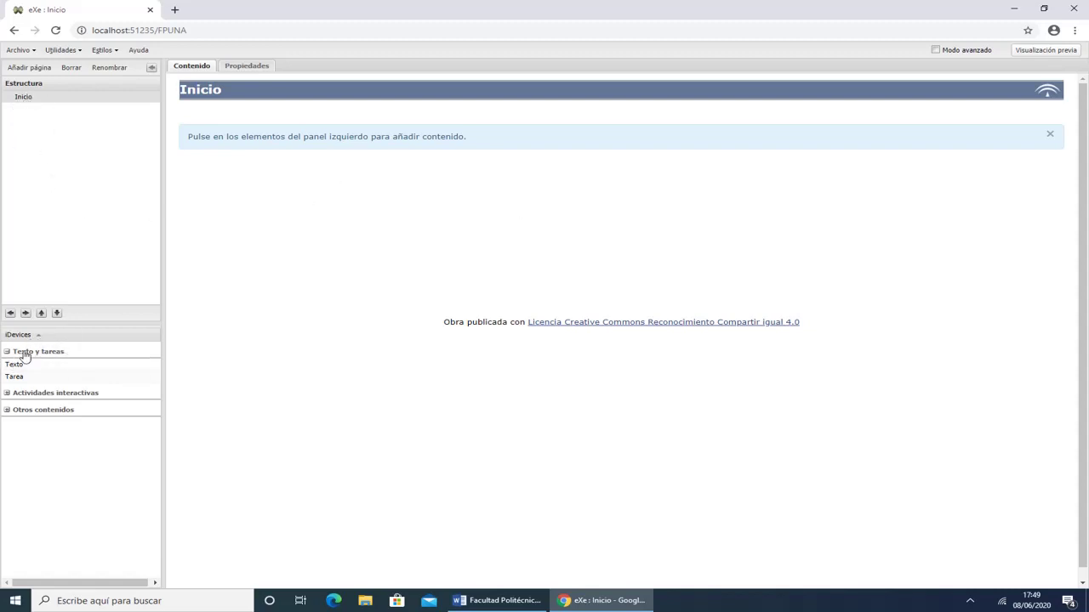
Expand the Actividades interactivas and Otros contenidos groups to examine the available iDevices.
left_click(7, 393)
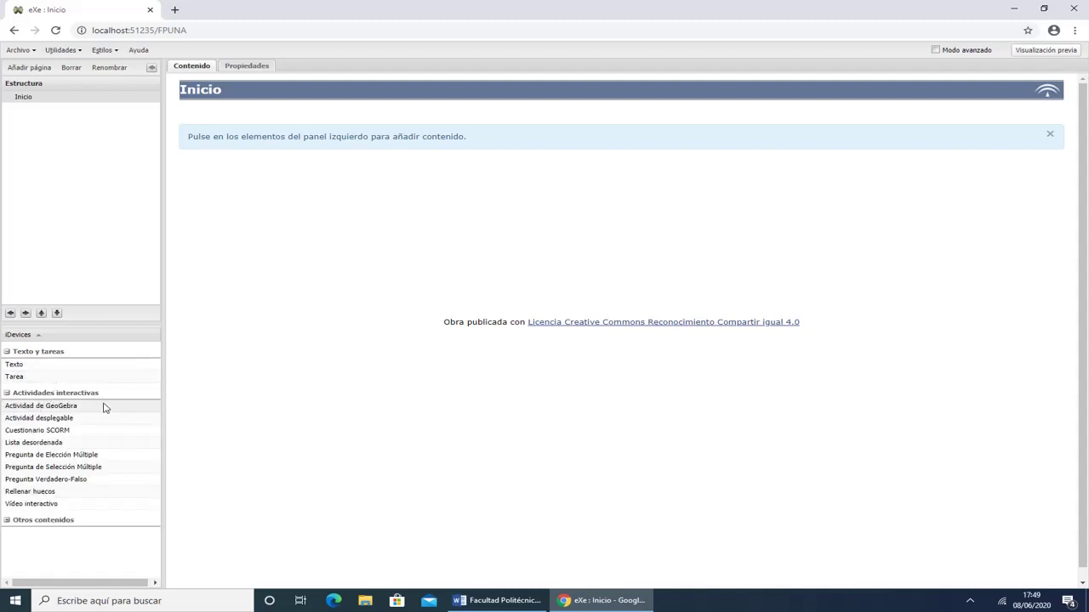
left_click(5, 522)
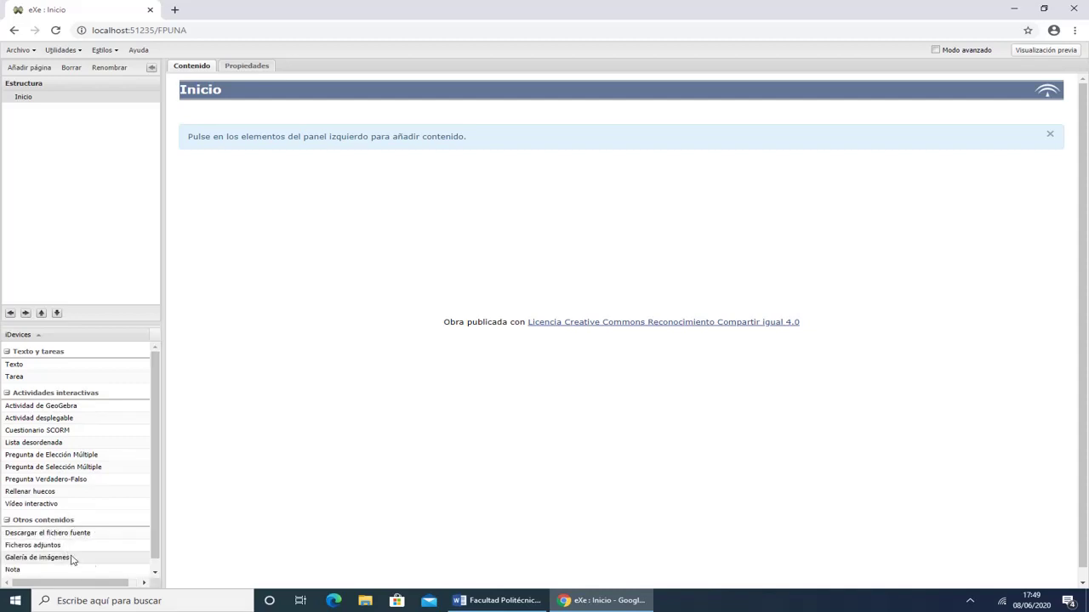
left_click_drag(158, 553, 159, 518)
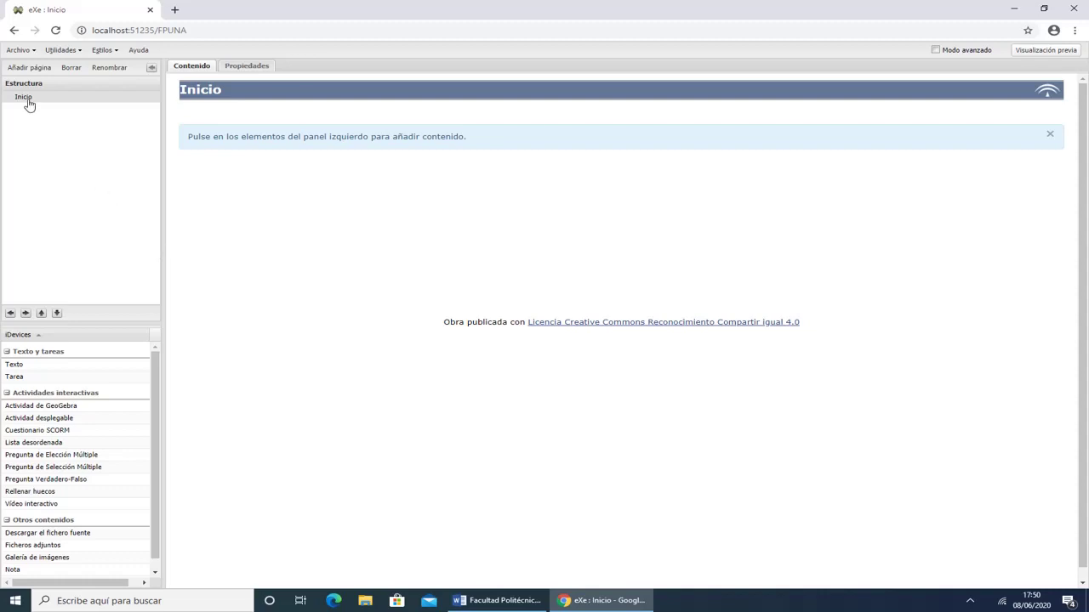
Add a new child page under the Inicio page in the project structure.
left_click(27, 68)
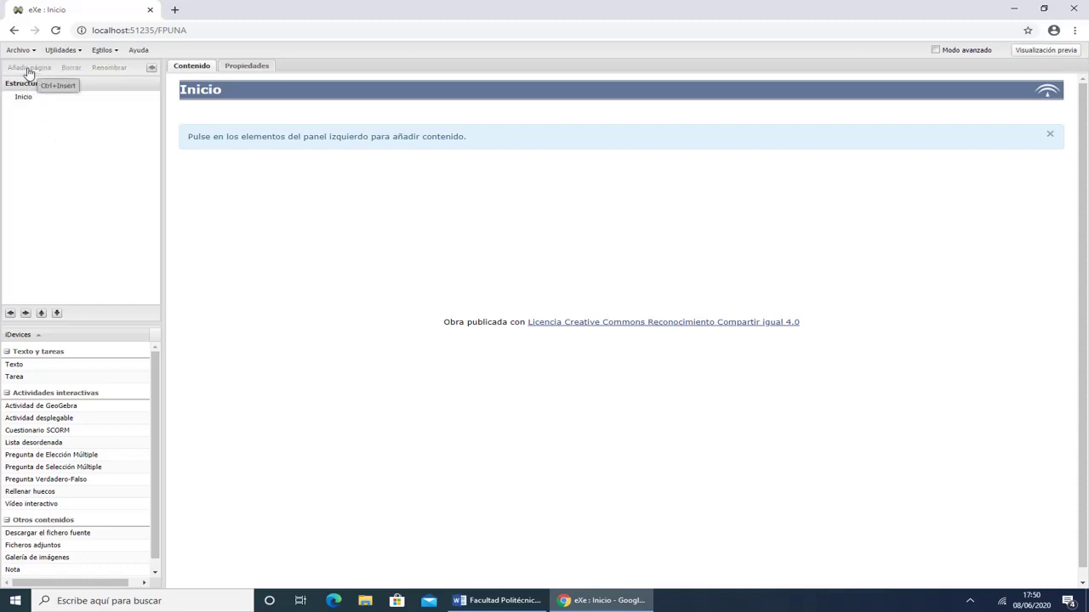
left_click(25, 99)
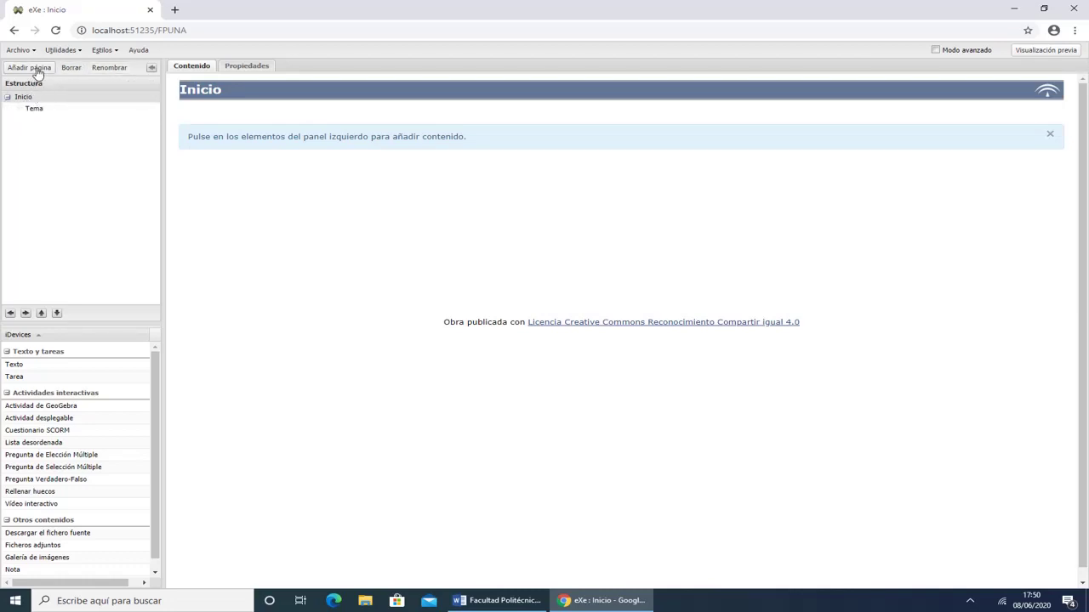
Rename the Inicio page as "Facultad Politecnica UNA".
left_click(24, 99)
left_click(33, 100)
left_click(104, 74)
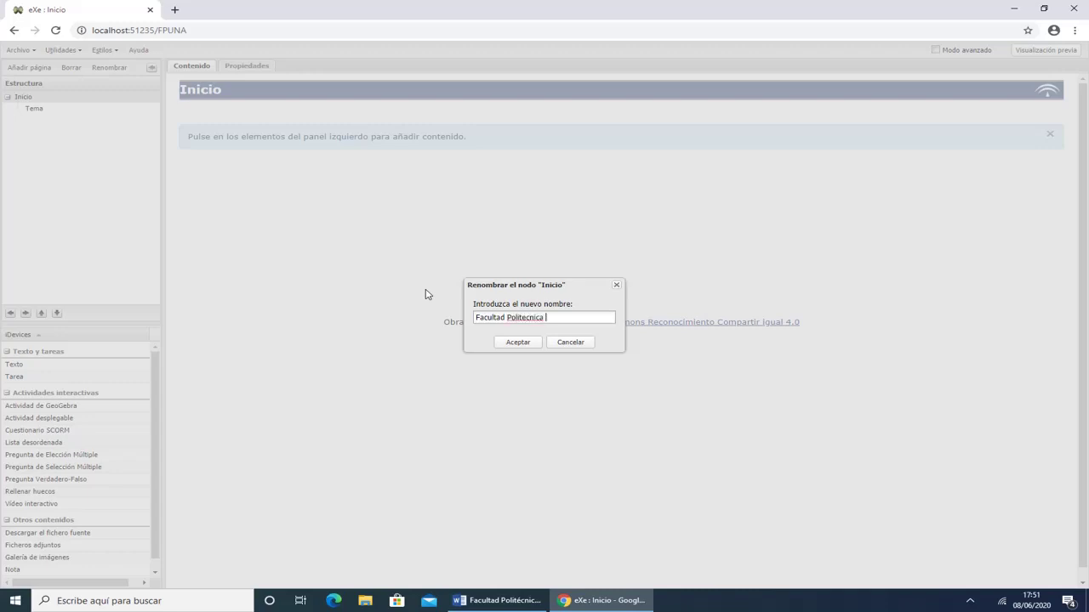
left_click(518, 344)
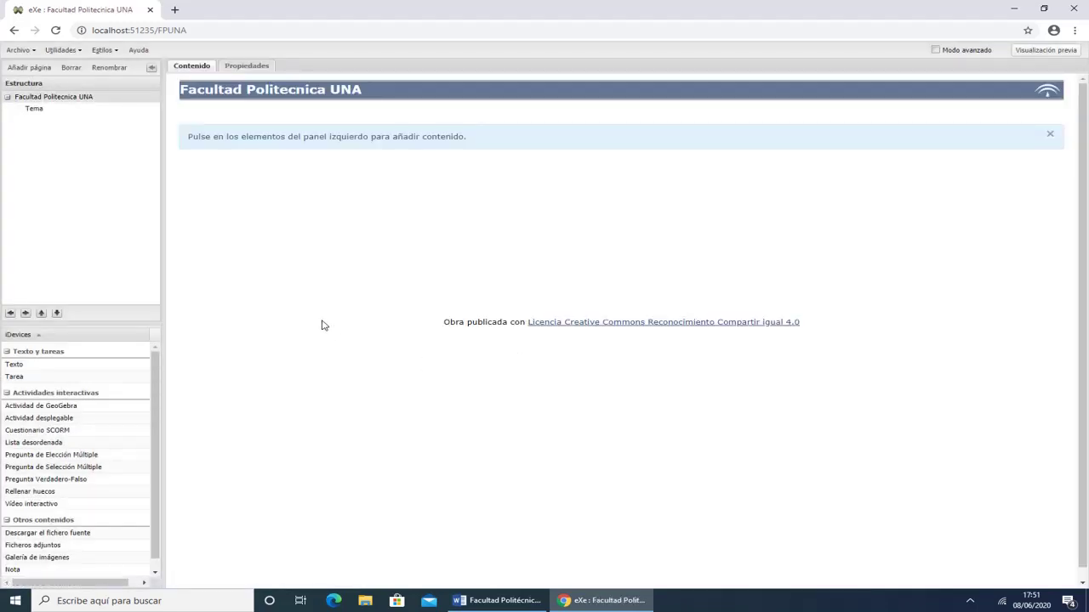
Rename the Tema child page as "Introducciòn".
left_click(33, 110)
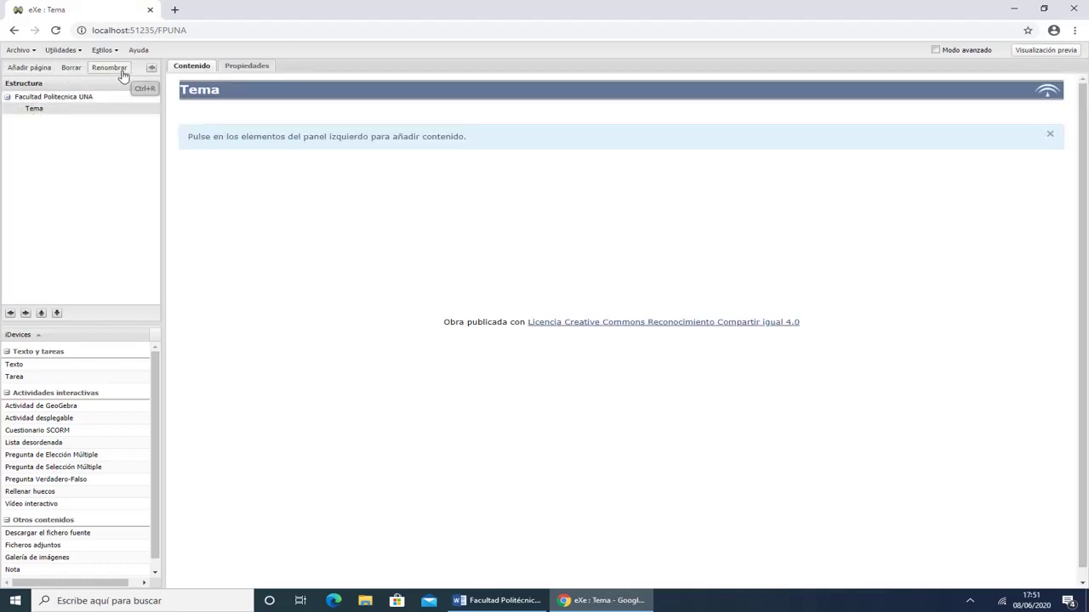
left_click(122, 74)
left_click_drag(492, 318, 466, 320)
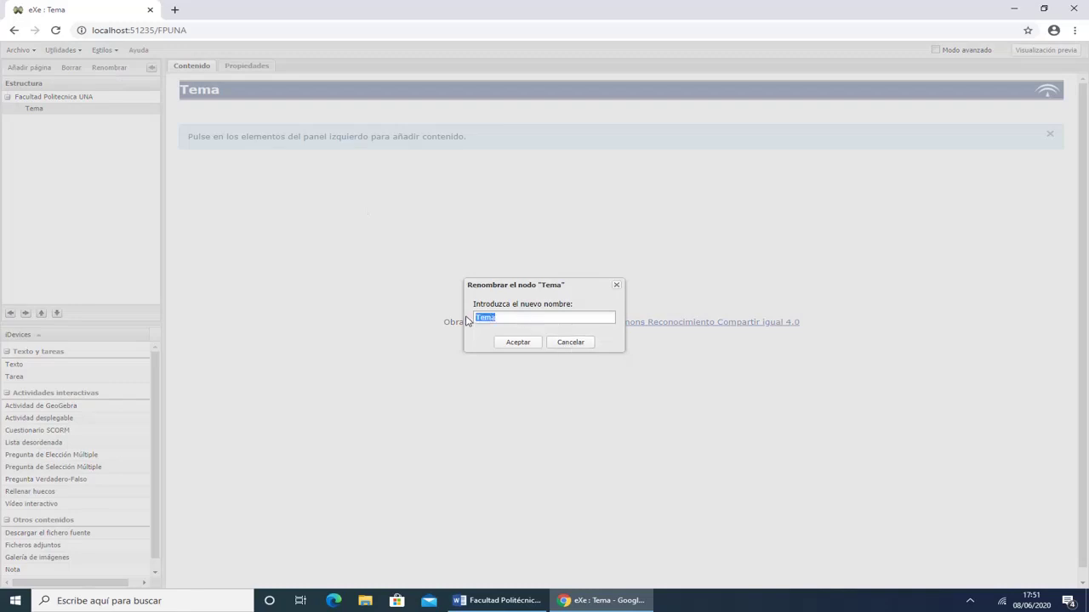
type("Introducción")
left_click(508, 343)
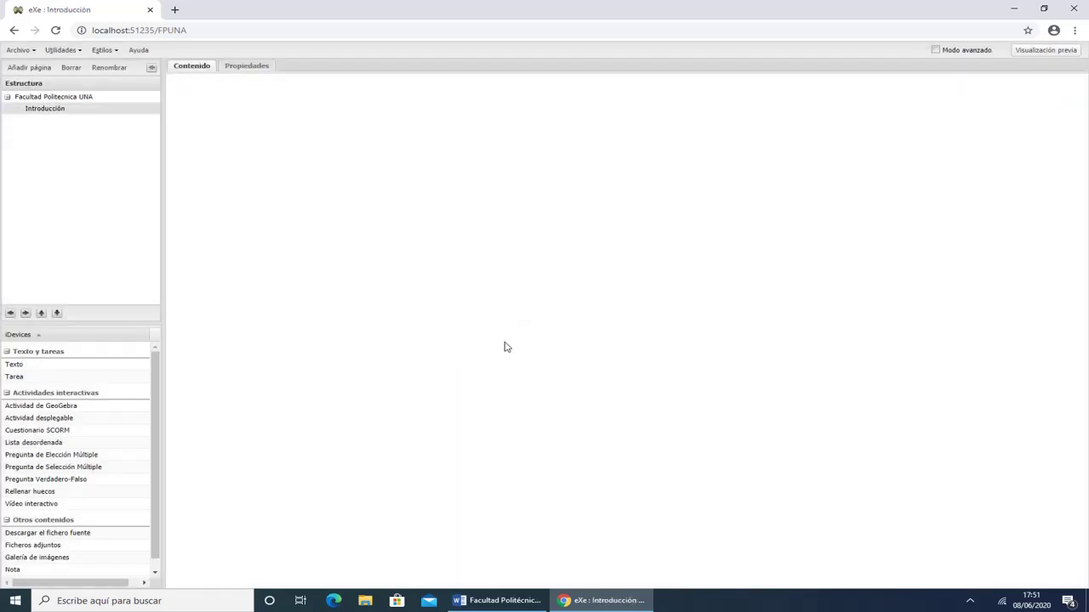
Correct the accent in the child page's name, using the spelling suggestion "Introducción".
left_click(73, 112)
left_click(109, 67)
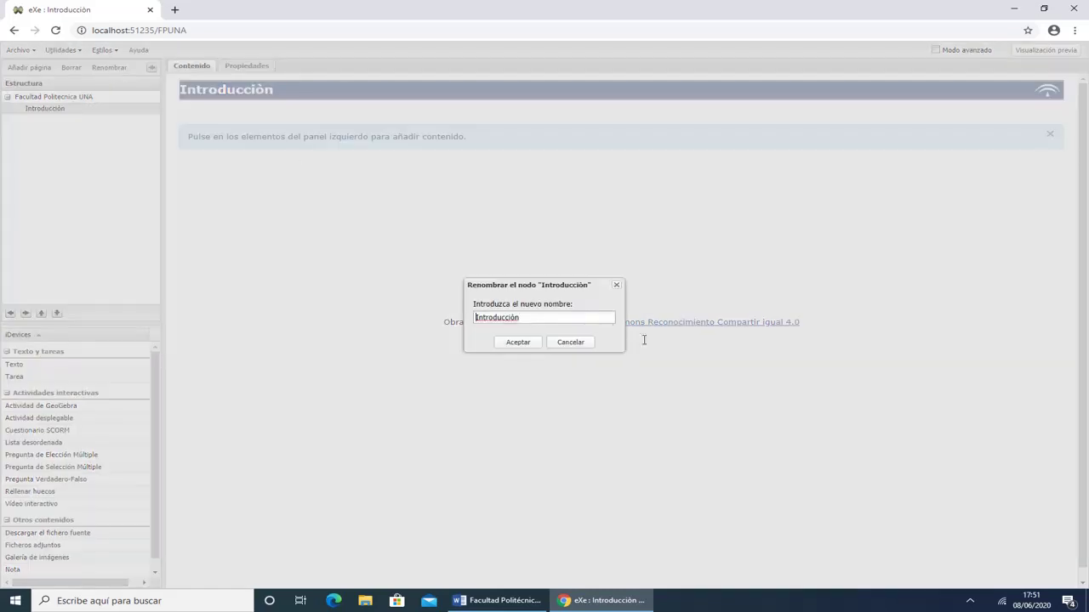
right_click(507, 316)
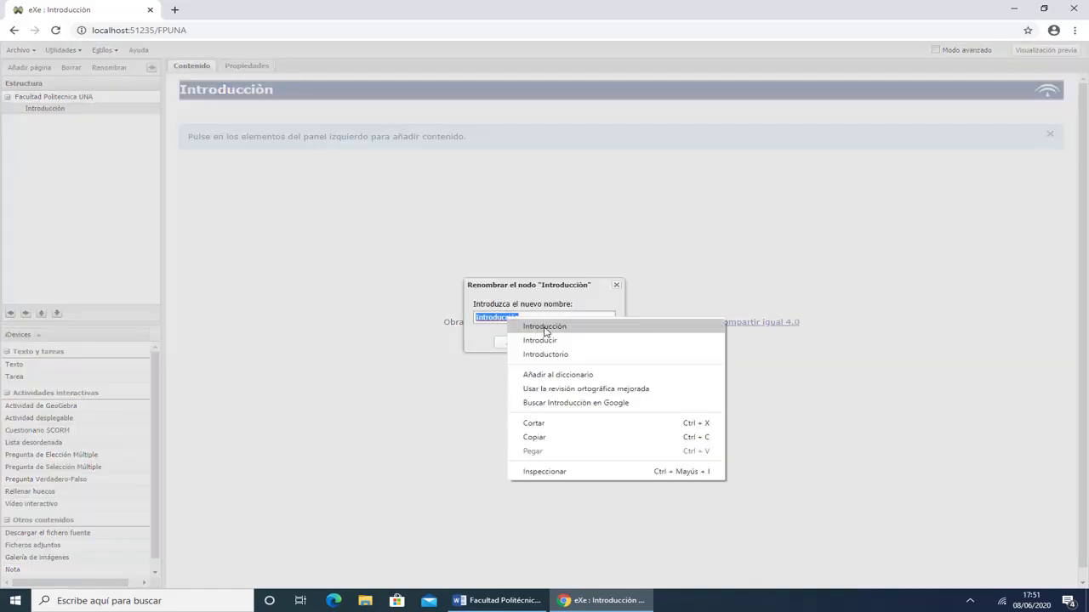
left_click(541, 324)
left_click(505, 343)
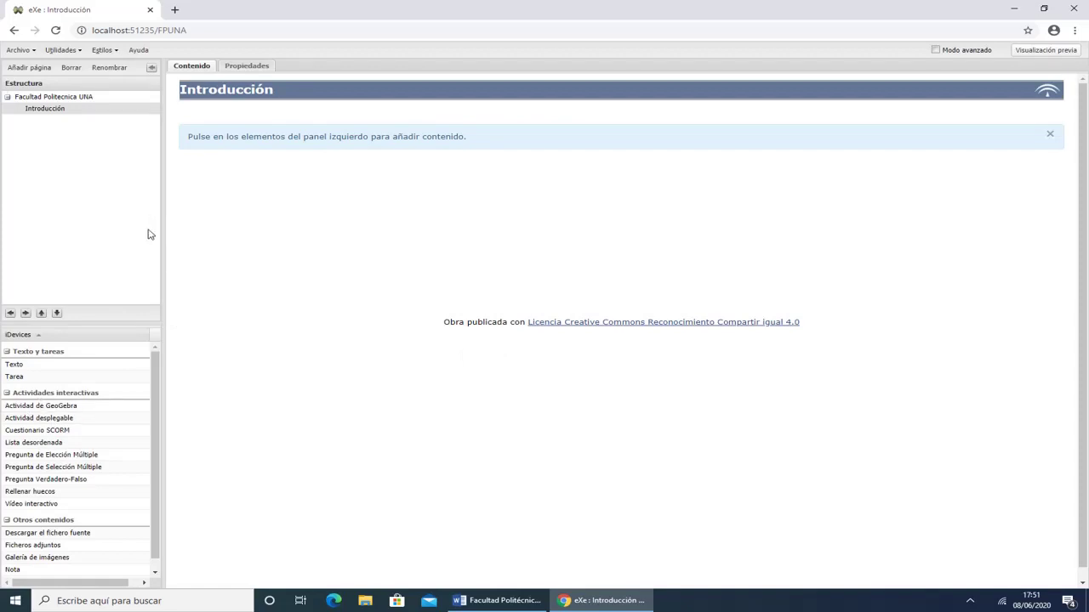
Add a Texto iDevice to the Introducción page and title it "Objetivos", copying the heading from the Word document Facultad Politécnica UNA.docx.
left_click(36, 365)
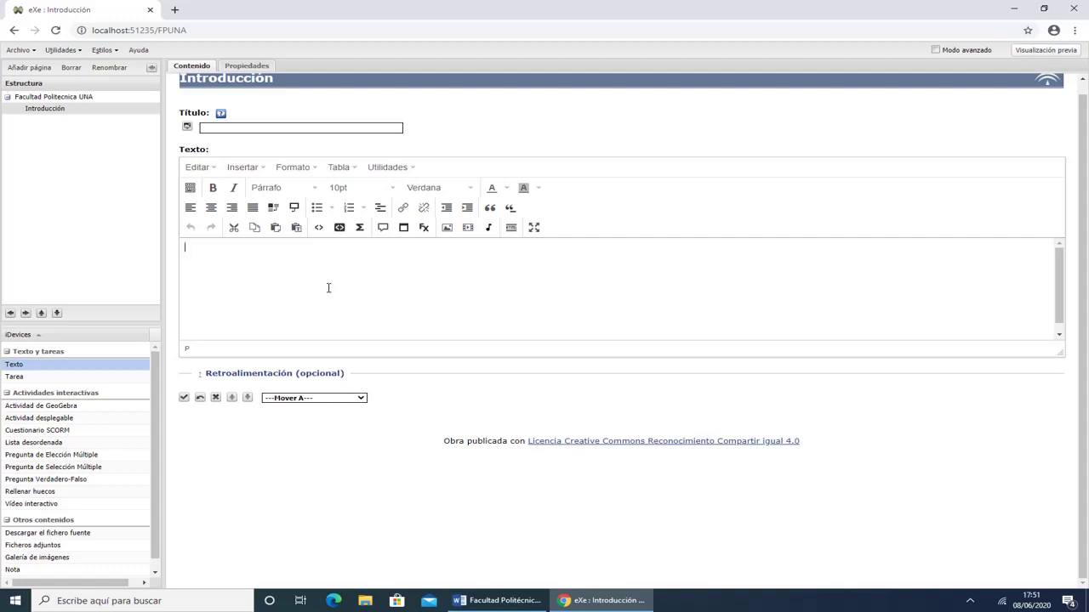
left_click(379, 285)
left_click(528, 602)
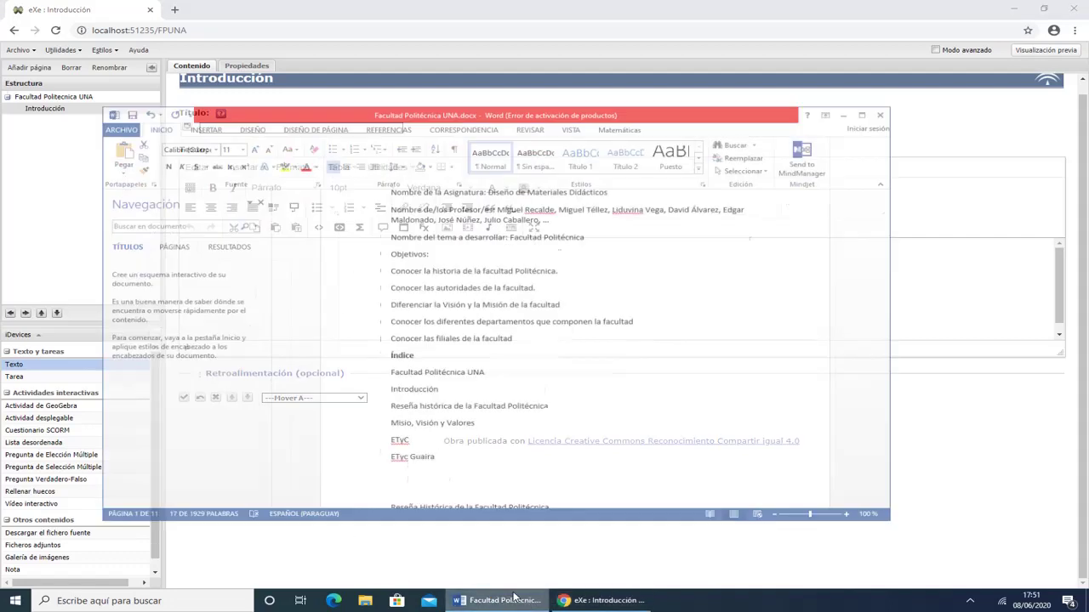
left_click(410, 287)
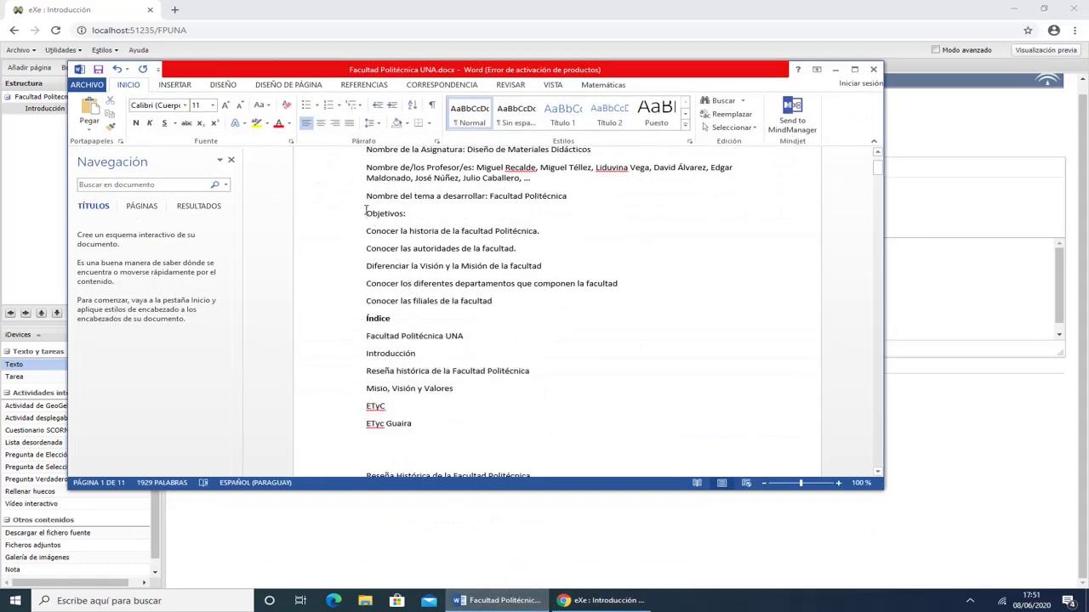
left_click_drag(366, 213, 406, 215)
key("ctrl+c")
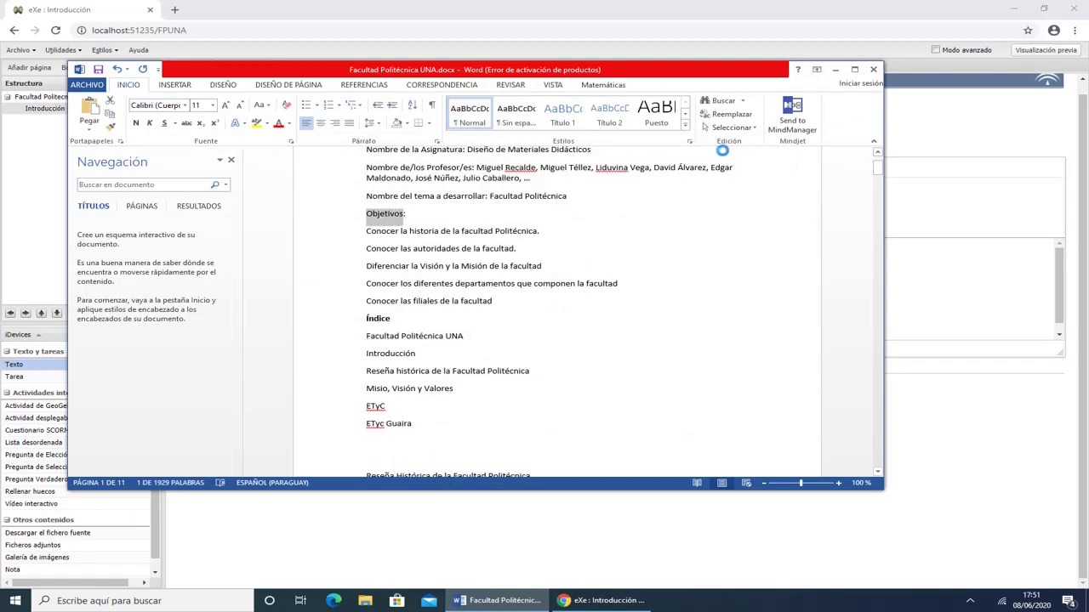
left_click(836, 69)
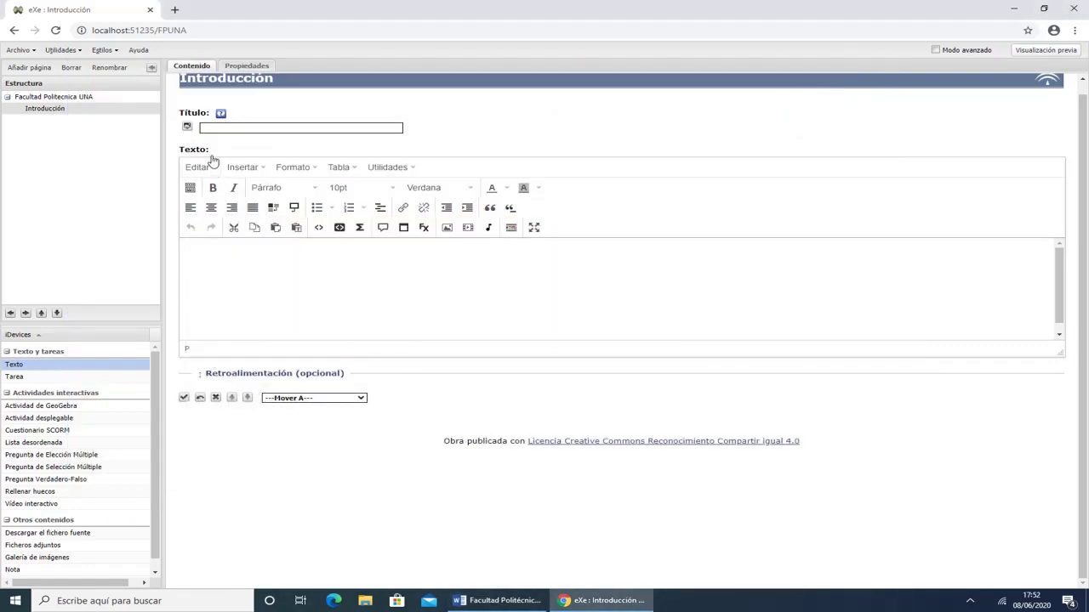
left_click(212, 127)
key("ctrl+v")
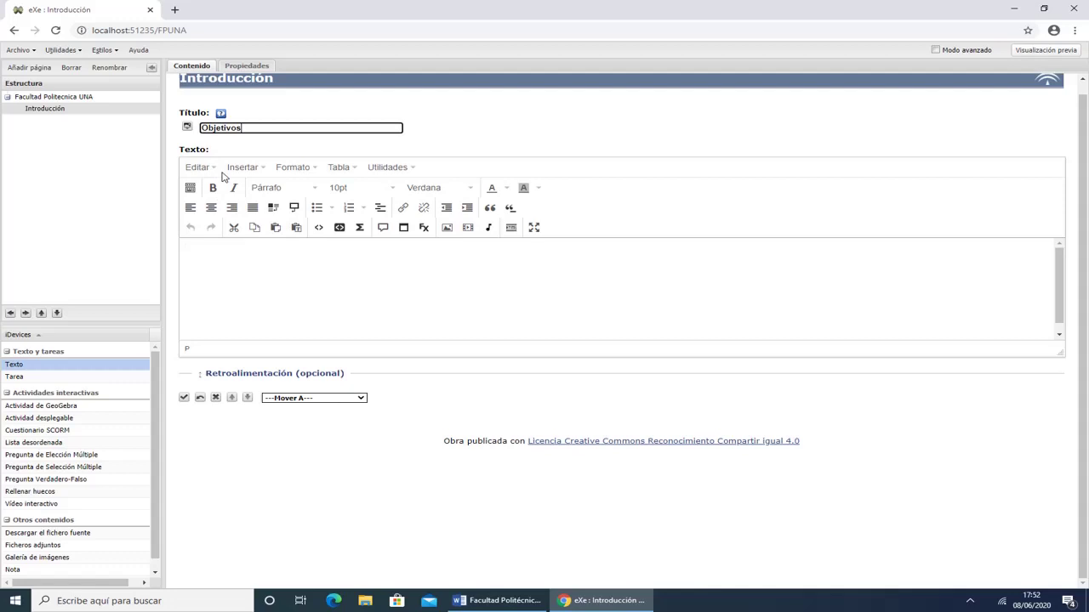
Copy the five objectives below the Objetivos heading in the Word document into the iDevice's text body in eXe.
left_click(229, 269)
left_click(497, 601)
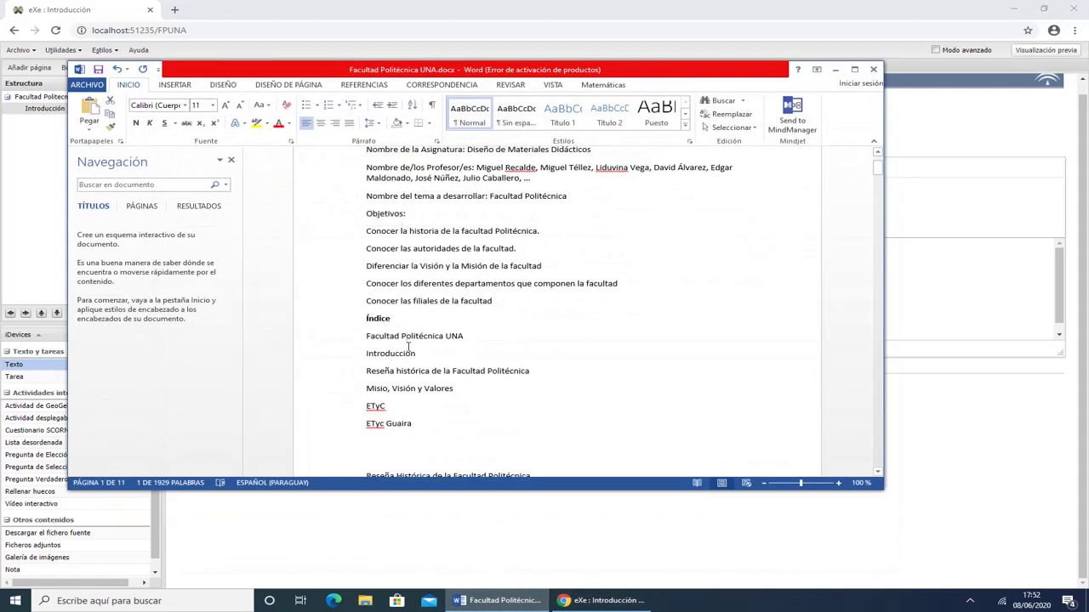
left_click(403, 337)
left_click_drag(367, 230, 508, 303)
key("ctrl+c")
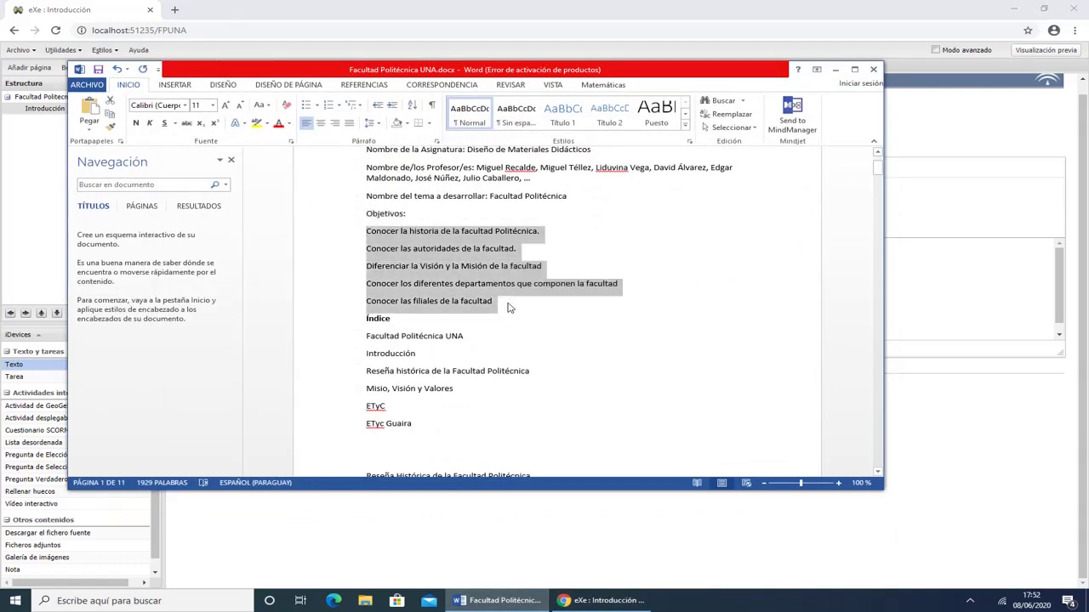
left_click(987, 322)
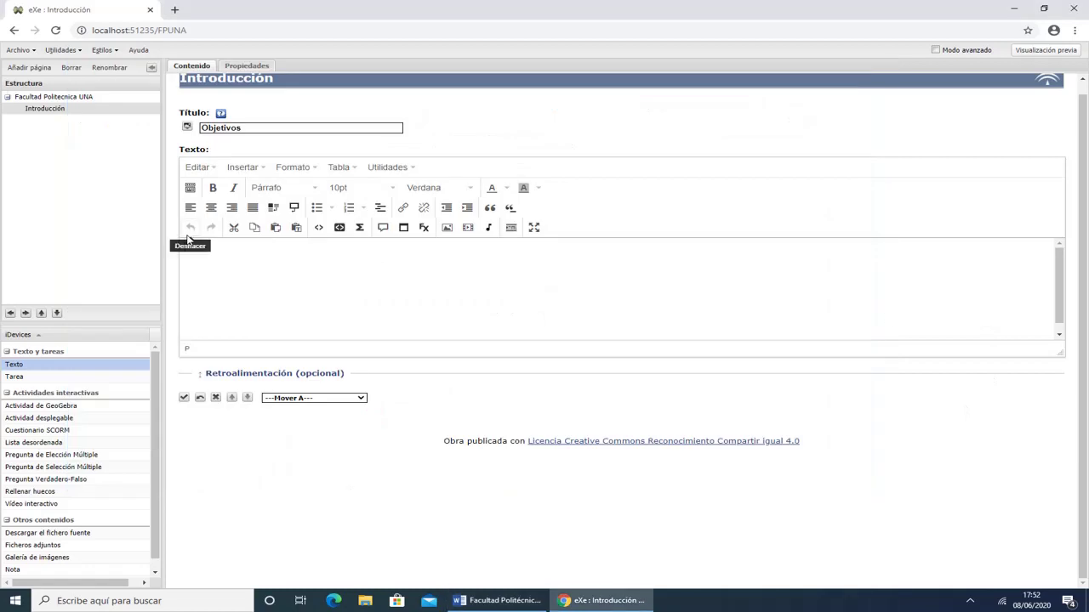
key("ctrl+v")
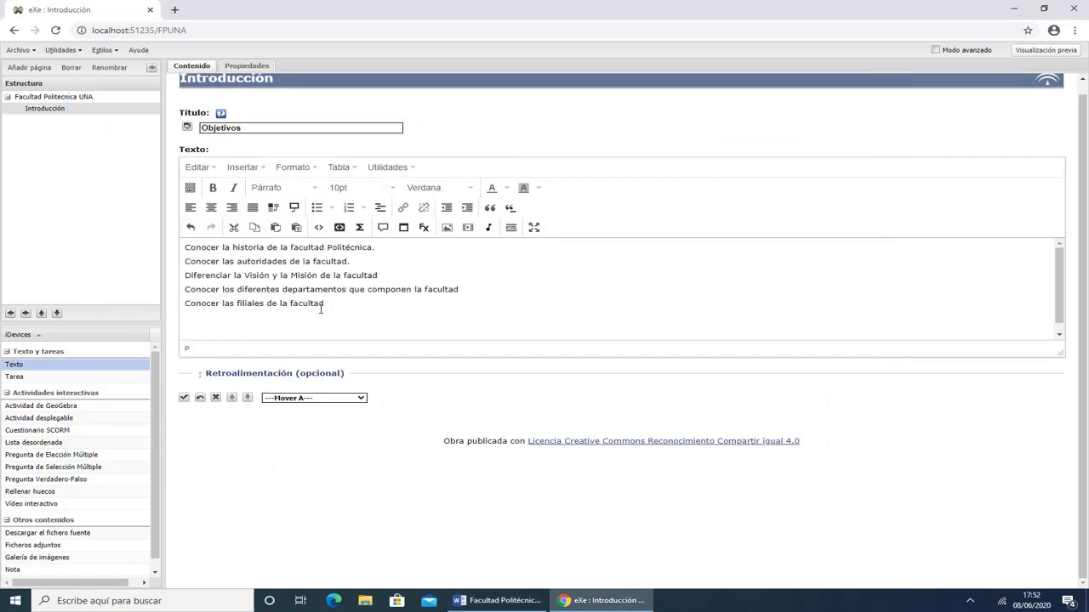
Format the five objectives as a 12pt bulleted list with the Disco style and save the Objetivos iDevice.
left_click_drag(327, 304, 186, 248)
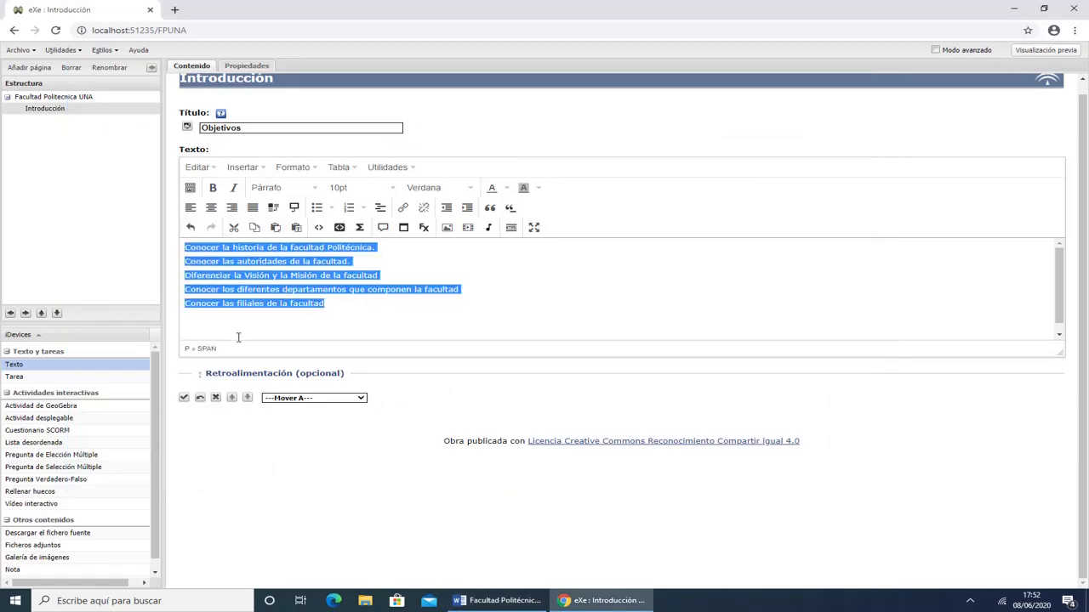
left_click(394, 188)
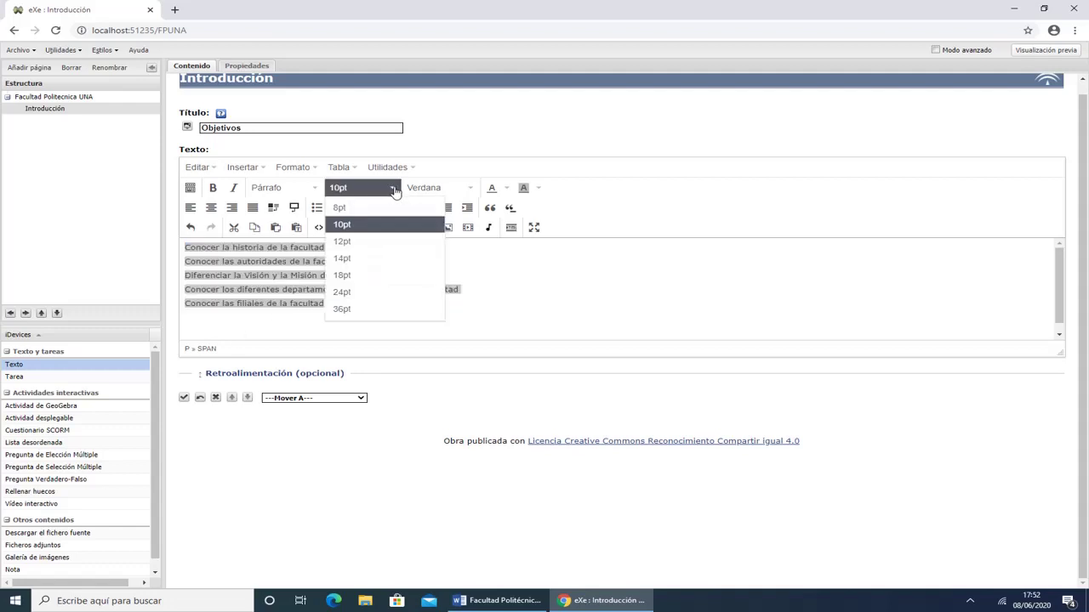
left_click(342, 241)
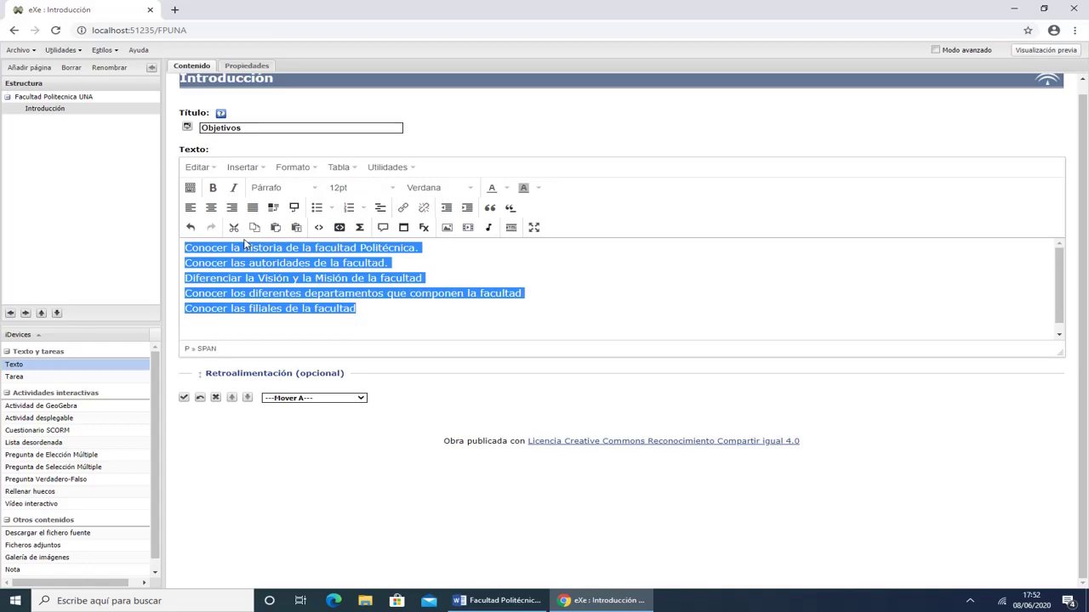
left_click(331, 210)
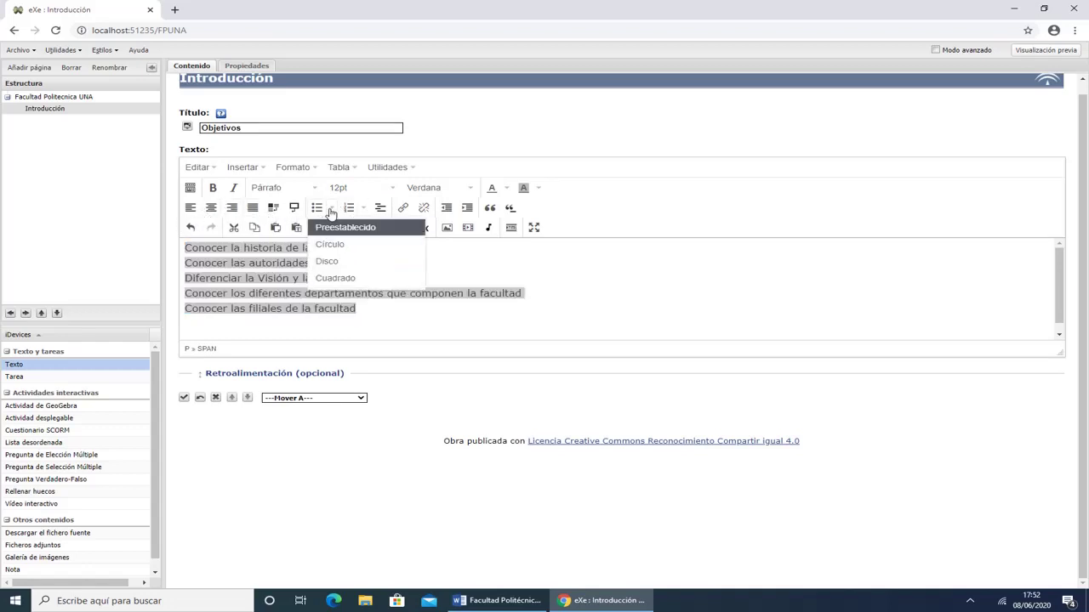
left_click(326, 262)
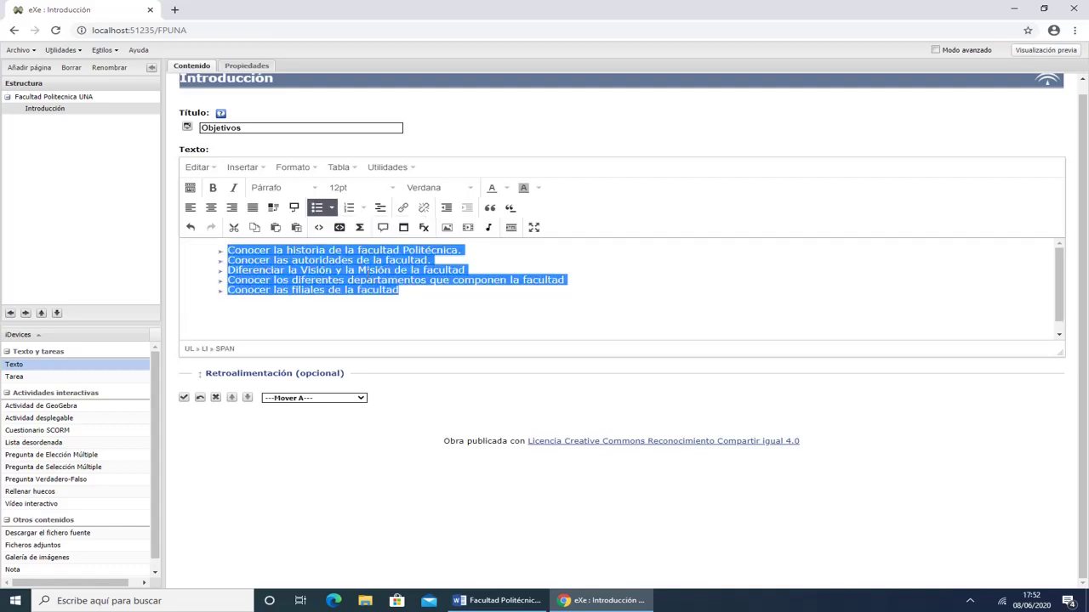
left_click(474, 305)
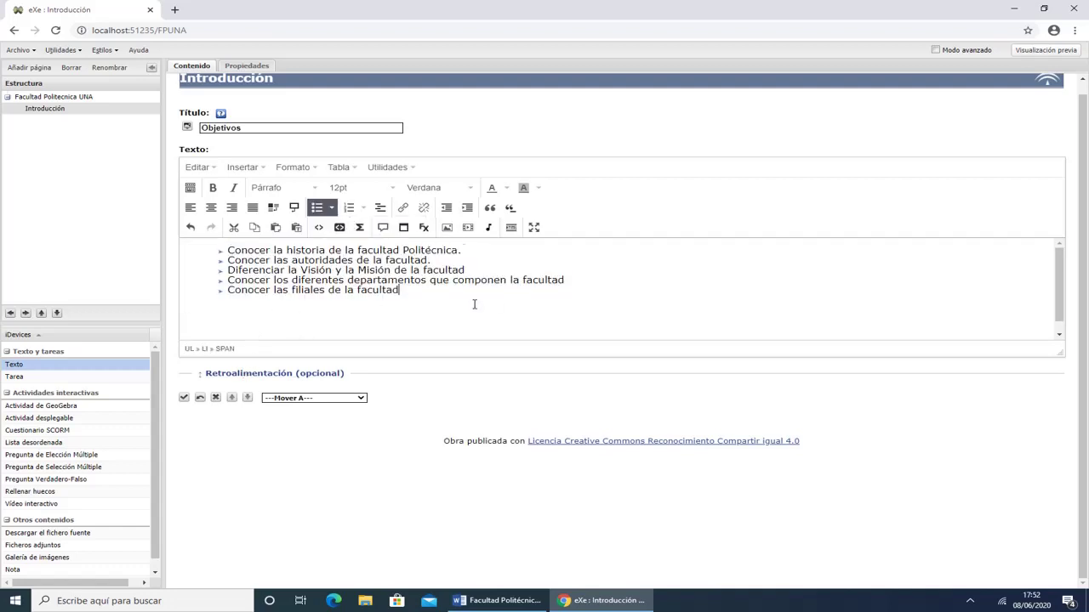
left_click(184, 399)
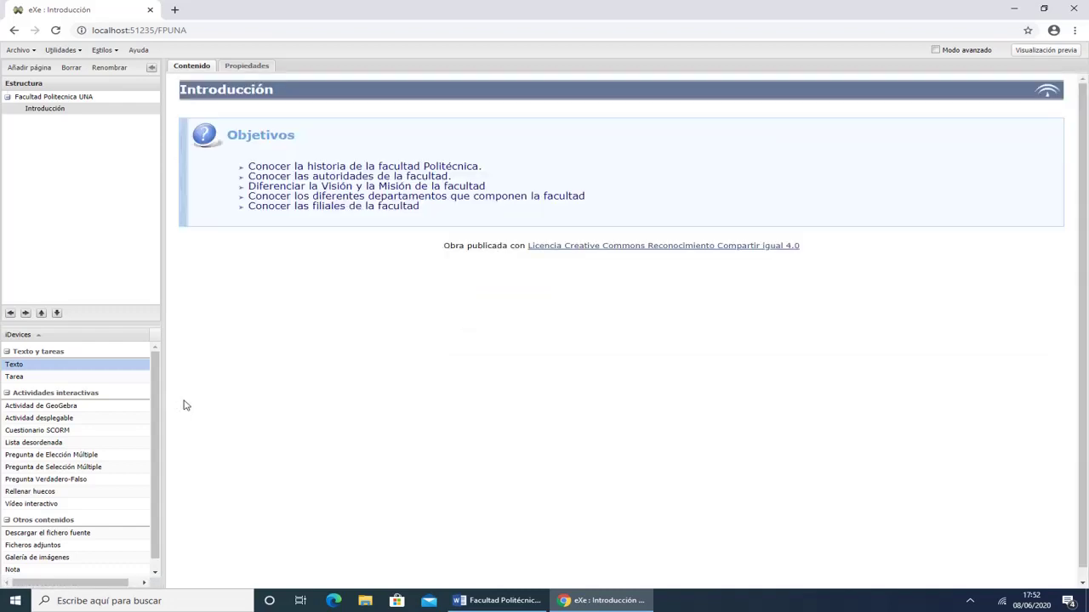
Add another Texto iDevice to the Introducción page and title it "Índice", copying the heading from the Word document.
left_click(74, 365)
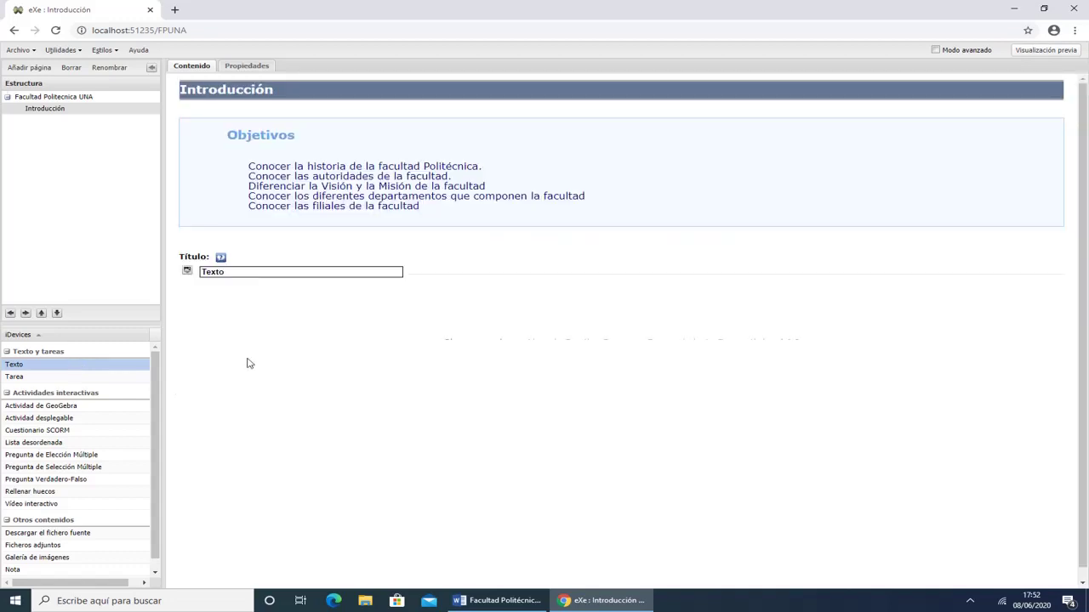
left_click(502, 599)
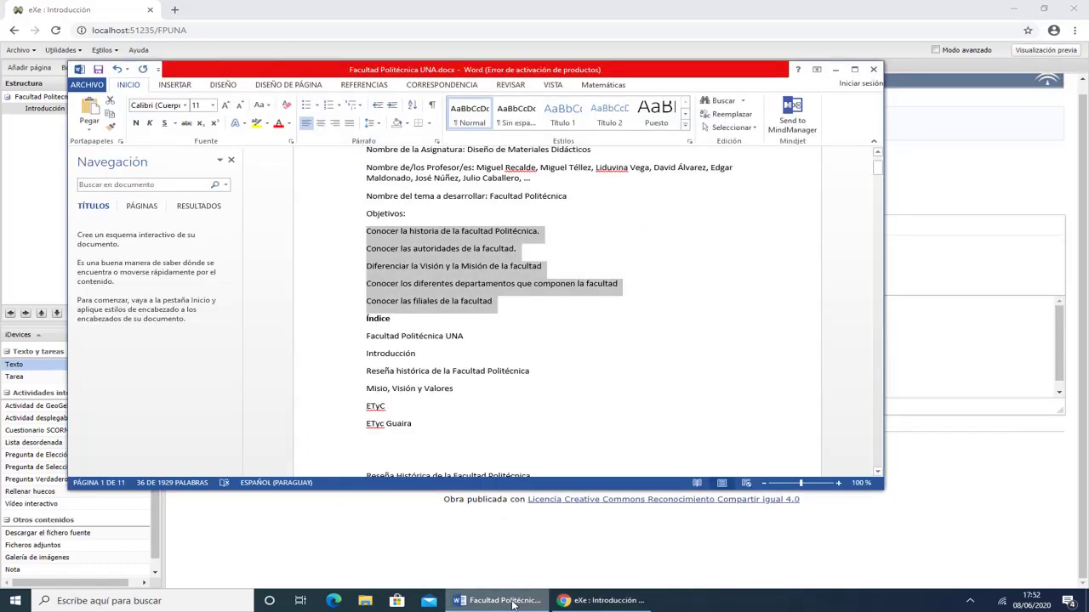
left_click(438, 390)
left_click_drag(365, 318, 393, 319)
key("ctrl+c")
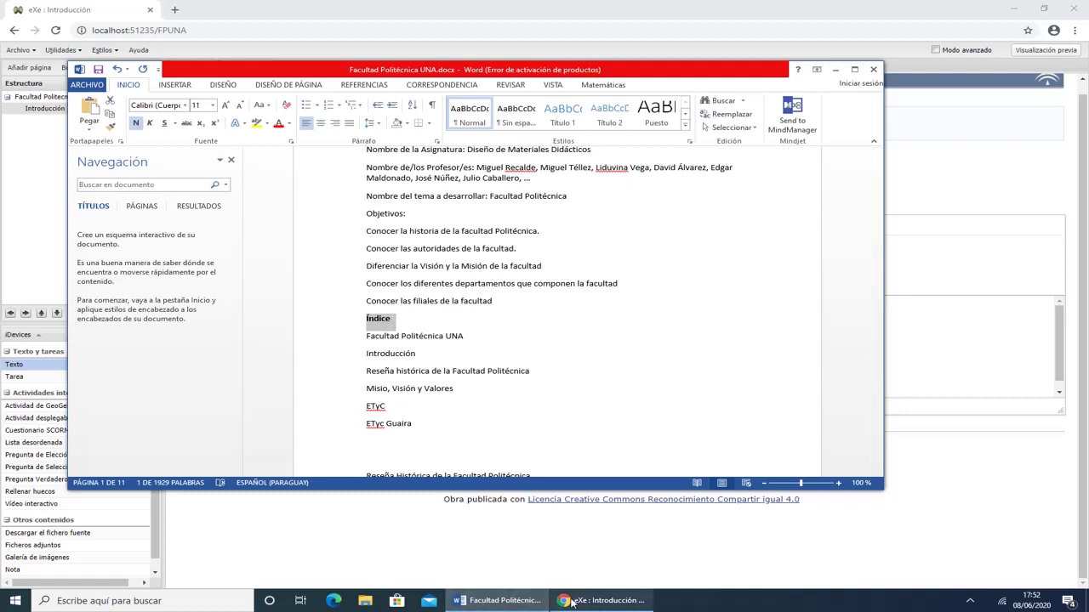
left_click(595, 600)
left_click(249, 185)
key("ctrl+v")
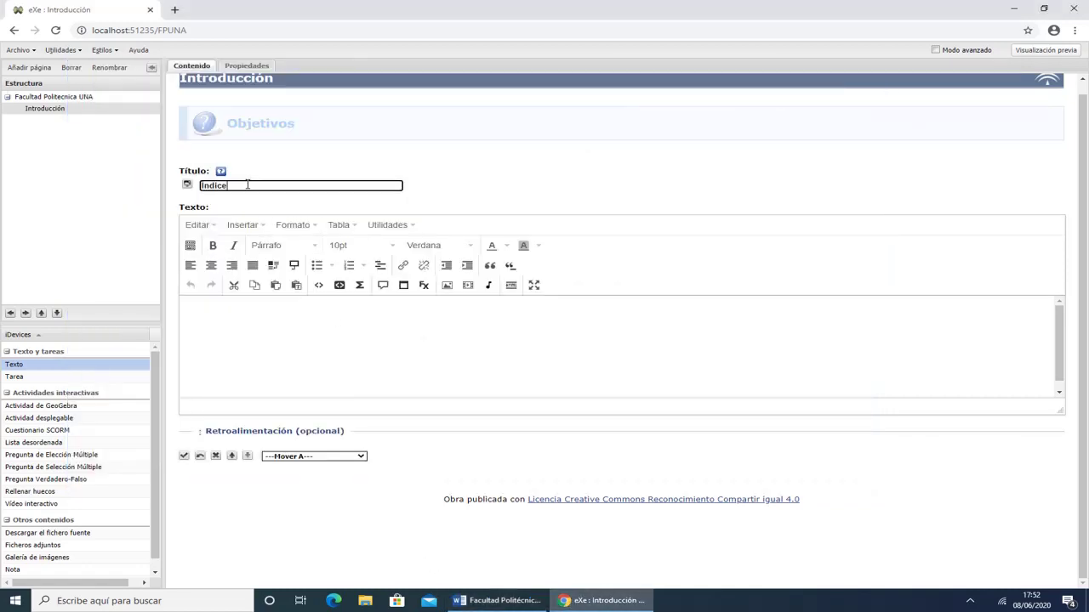
Copy the six index entries, Facultad Politécnica UNA through ETyc Guaira, from Word into the Índice iDevice's text body and save it.
left_click(522, 601)
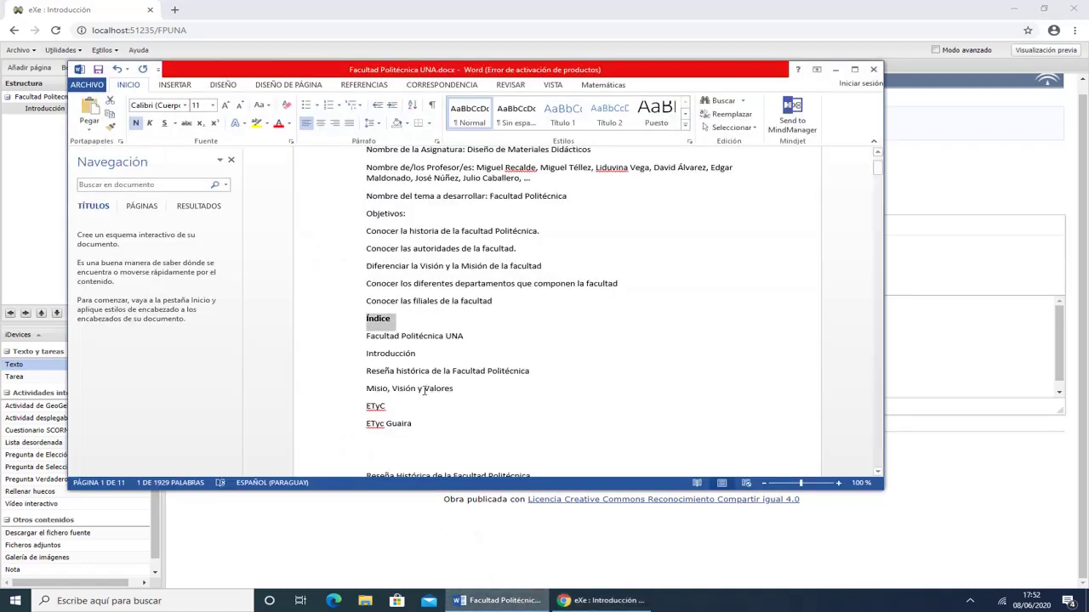
left_click_drag(366, 336, 423, 429)
key("ctrl+c")
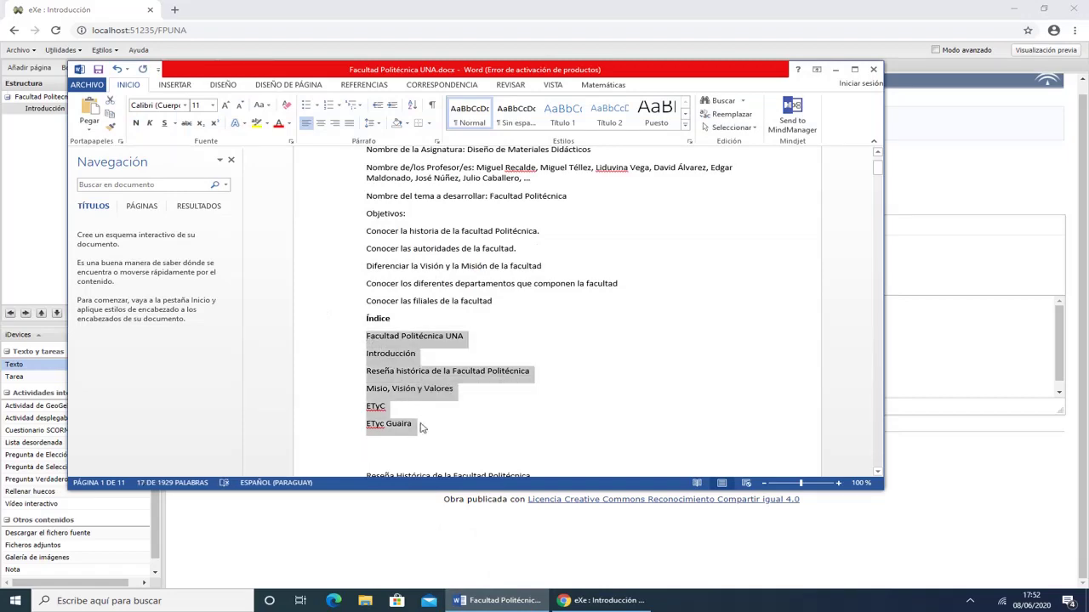
left_click(835, 70)
left_click(255, 366)
key("ctrl+v")
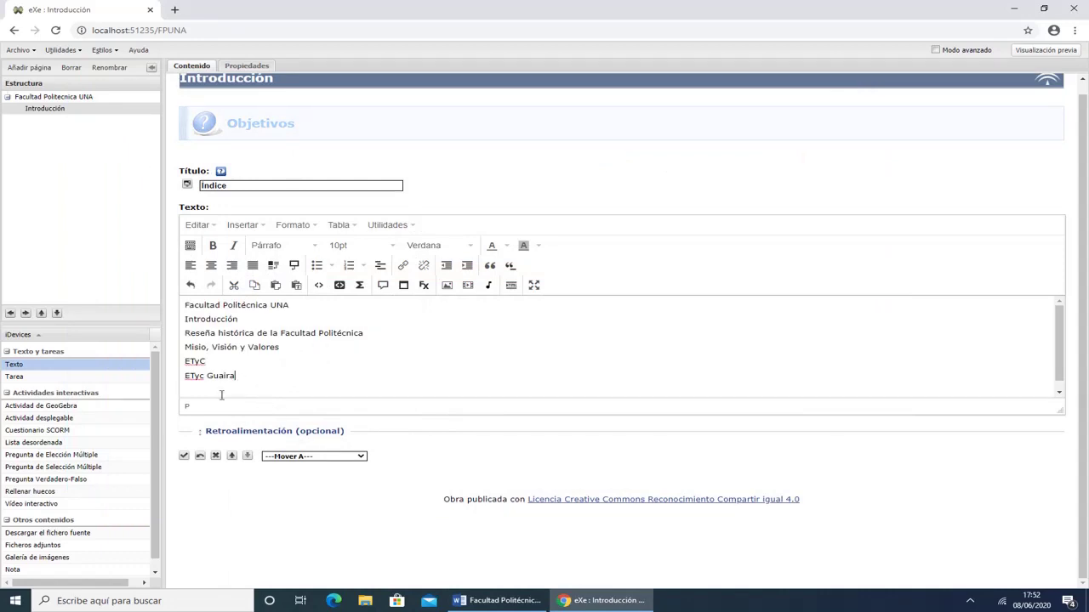
left_click(184, 458)
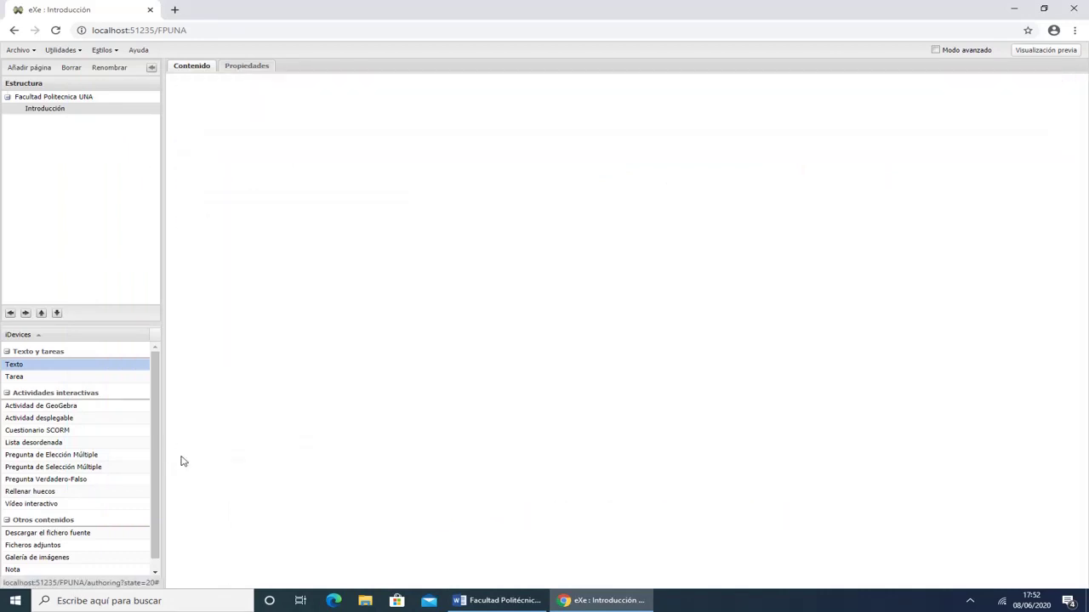